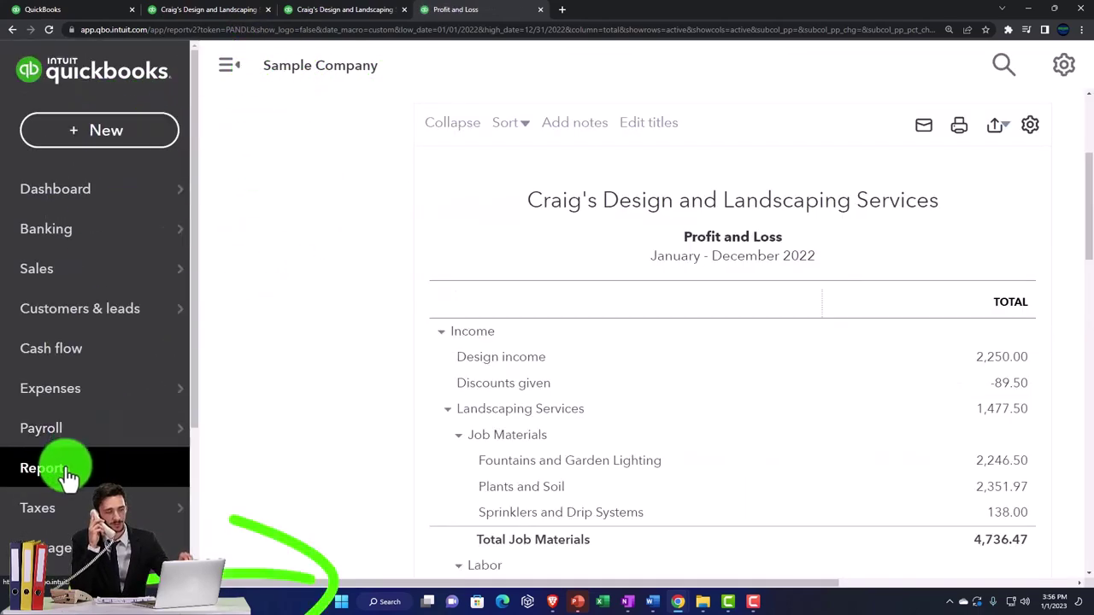
Step: Find the Statement of Cash Flows report in the report list and open it
left_click(68, 475)
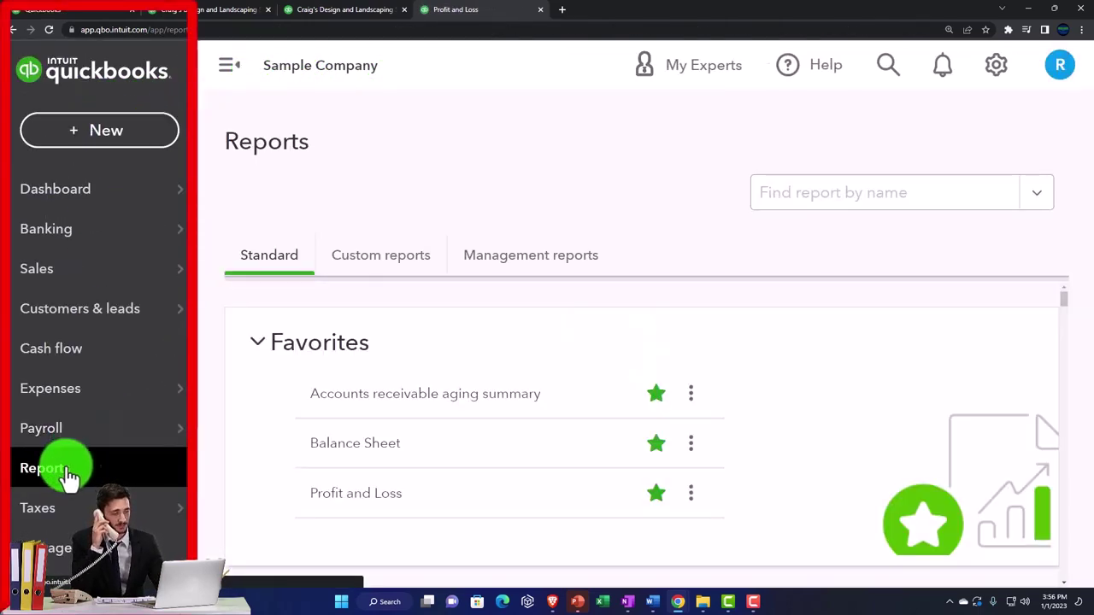
left_click(225, 68)
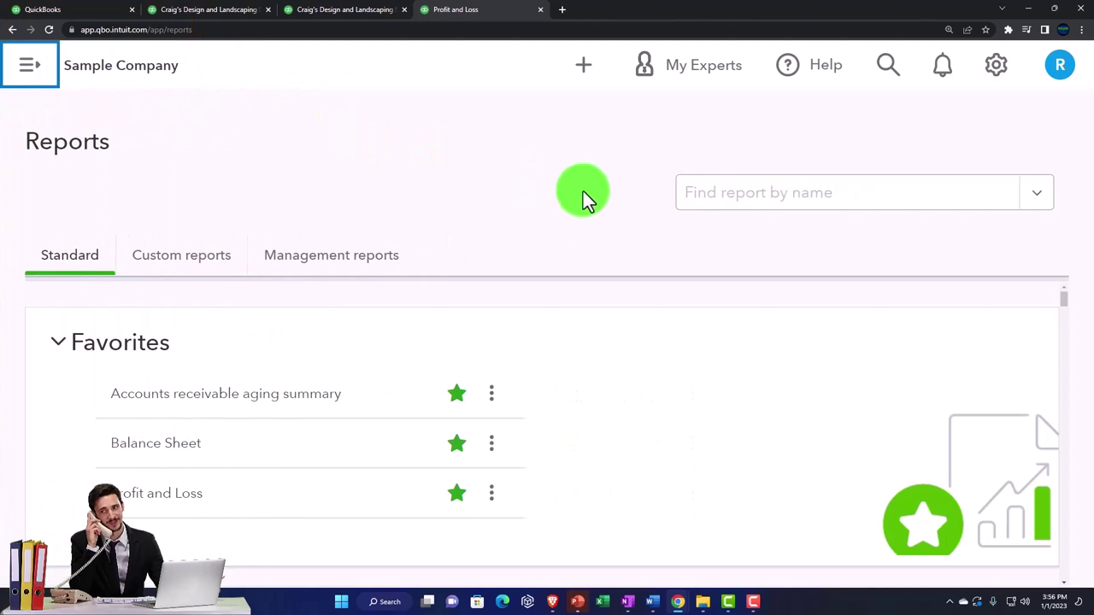
left_click(755, 208)
type("sta")
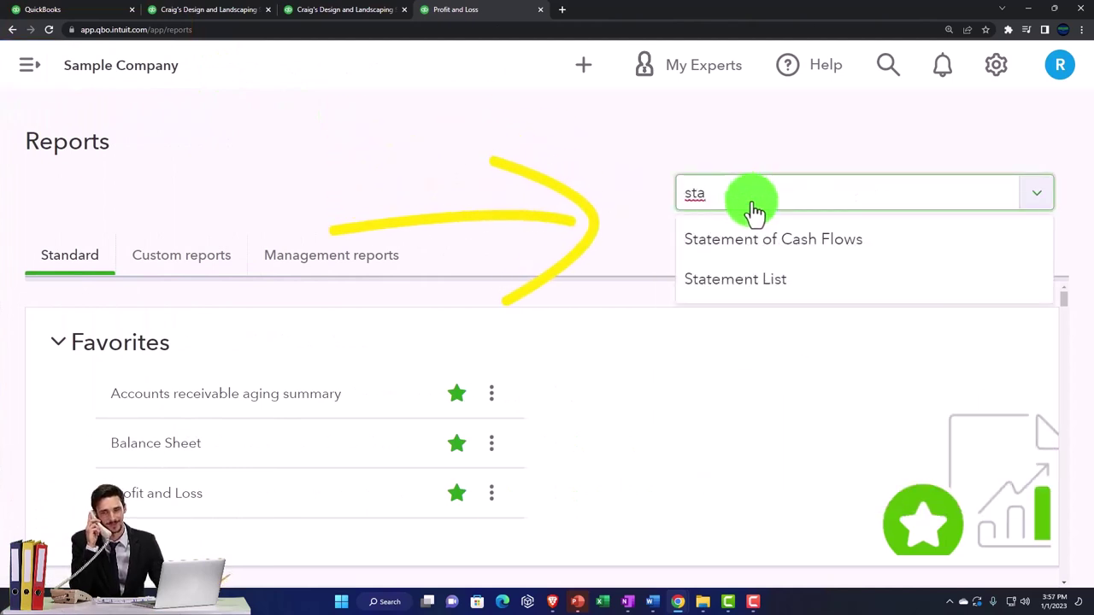
left_click(740, 241)
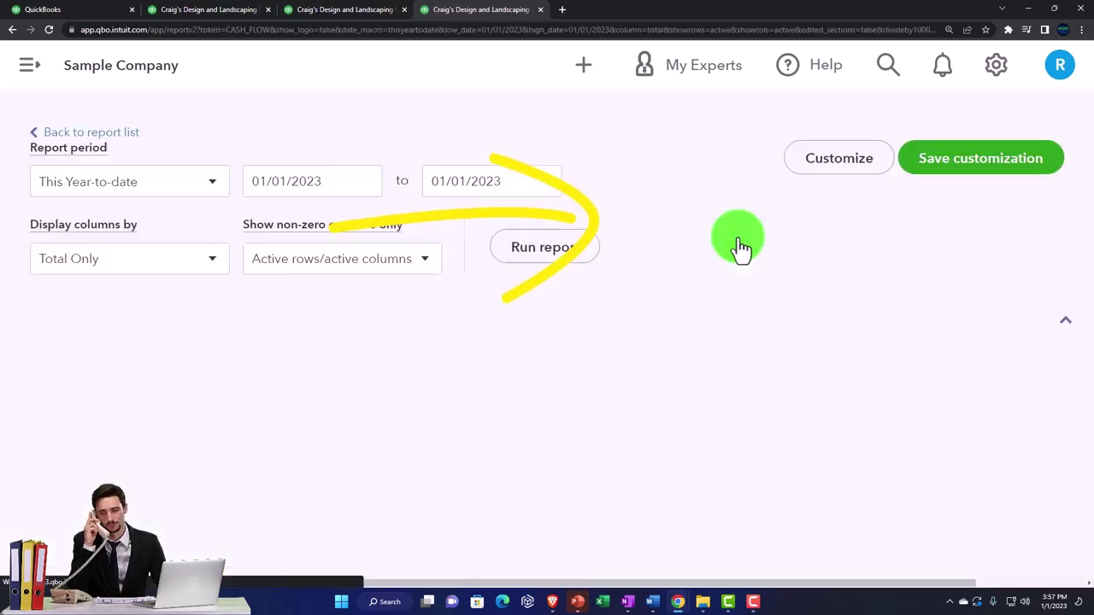
Step: Run the Statement of Cash Flows for the period 01/01/2022 to 12/31/2022
scroll(741, 248, "down", 3)
scroll(737, 242, "up", 3)
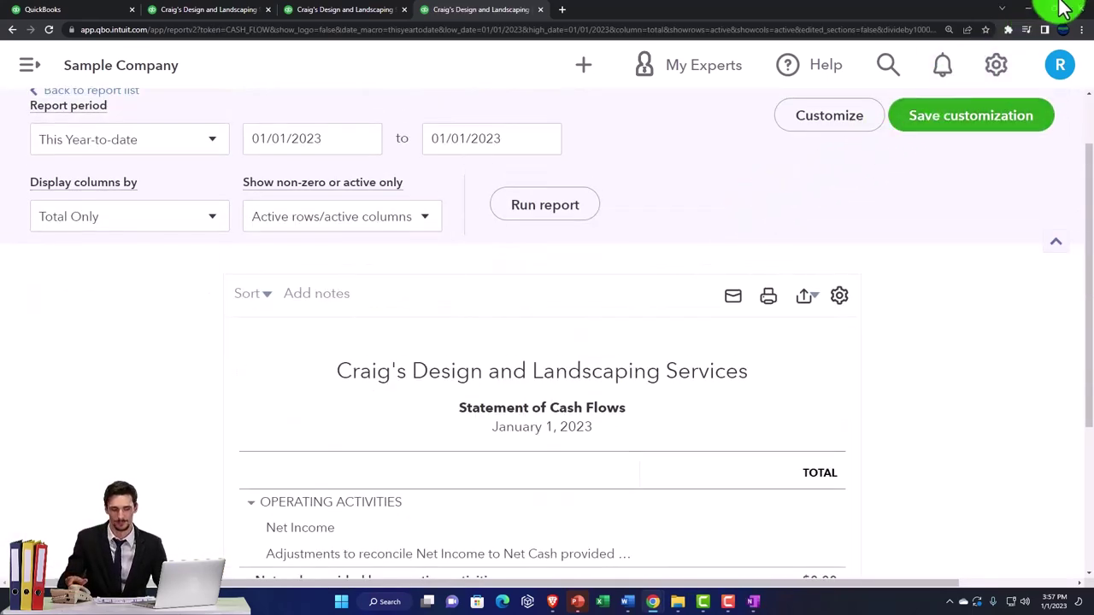
triple_click(337, 139)
type("0101")
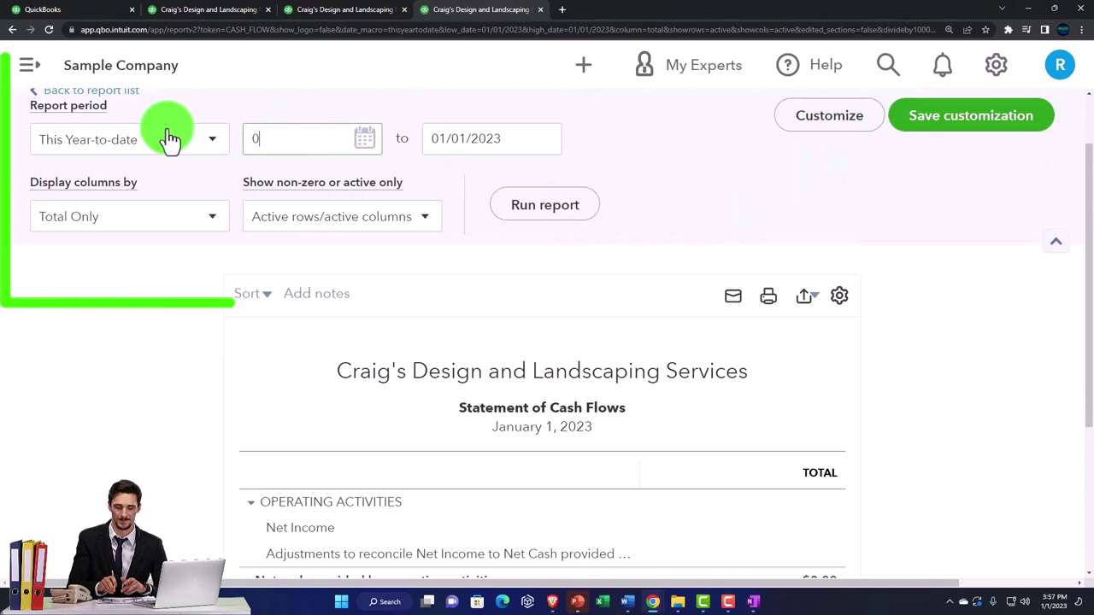
key("Tab")
type("1")
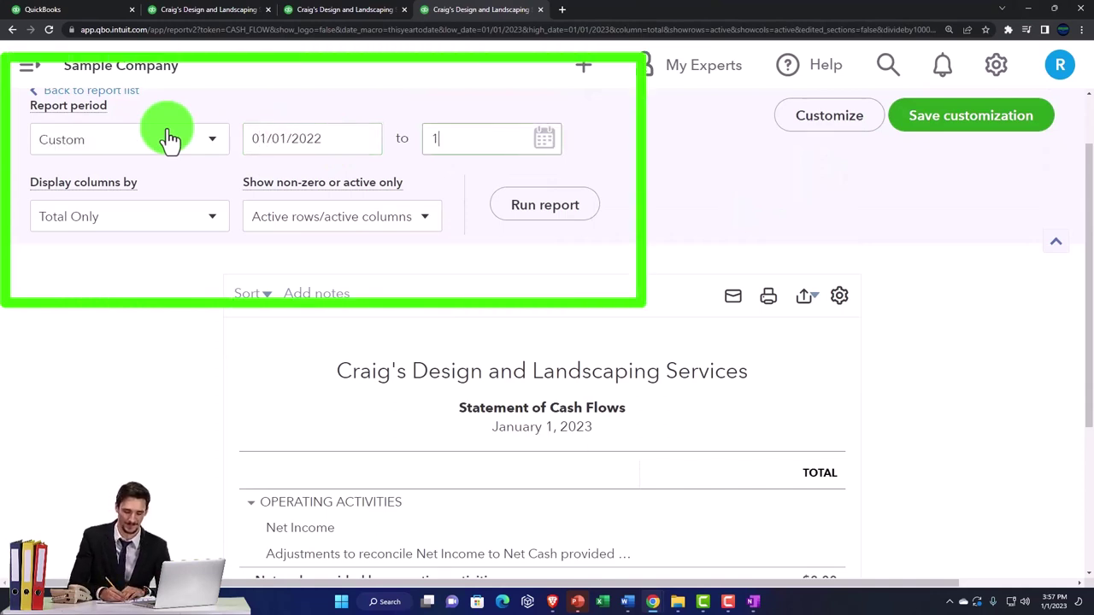
key("Tab")
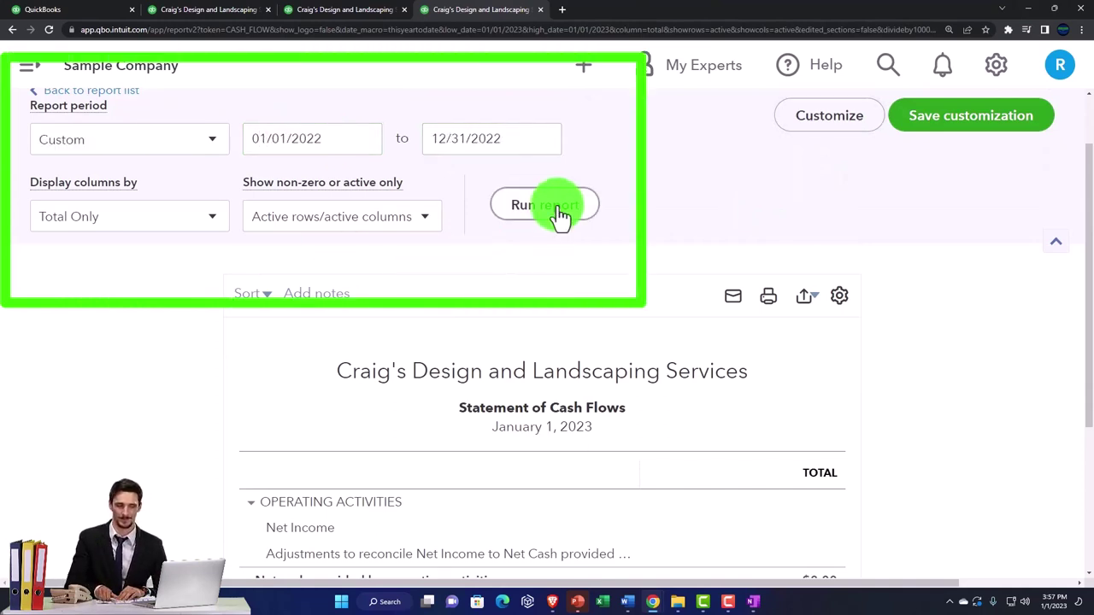
left_click(560, 214)
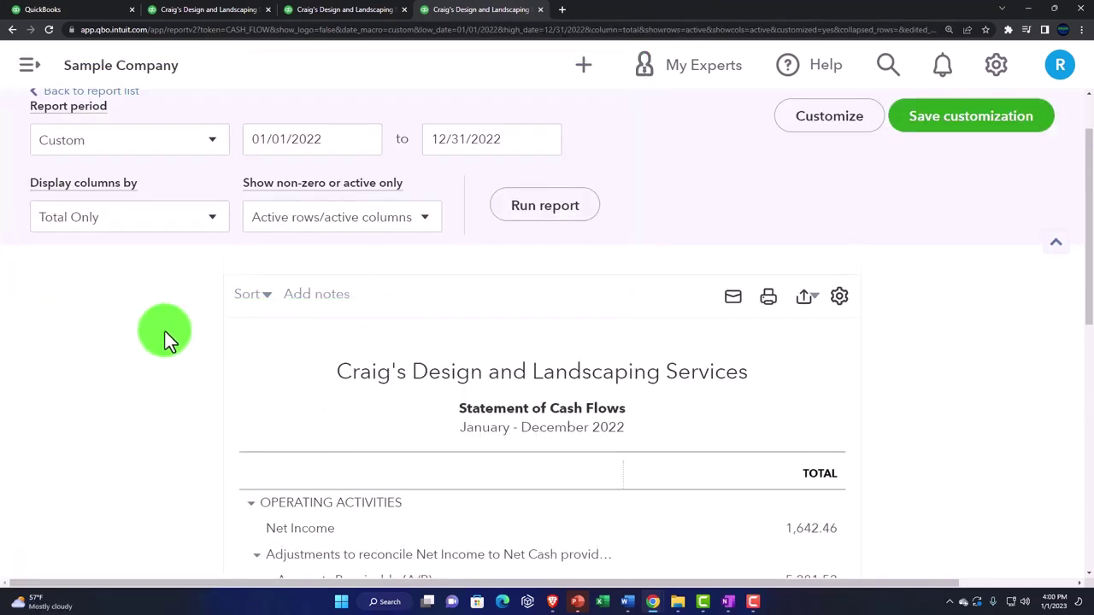
scroll(164, 331, "down", 2)
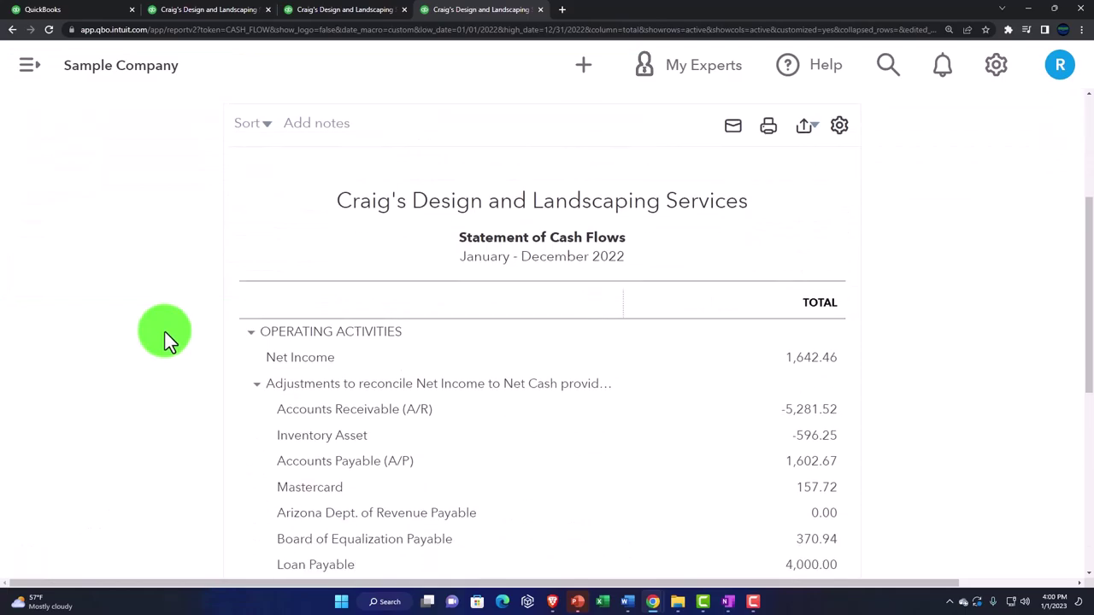
scroll(164, 331, "down", 1)
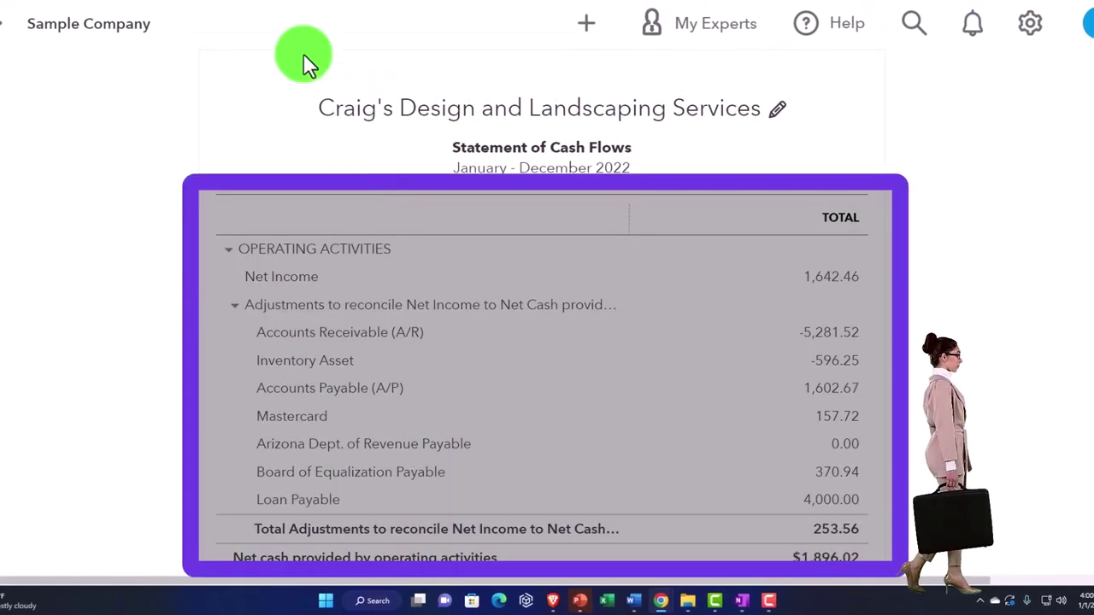
Step: Go back to the Balance Sheet and look over the new-transaction forms for customers, vendors, employees and other
left_click(224, 8)
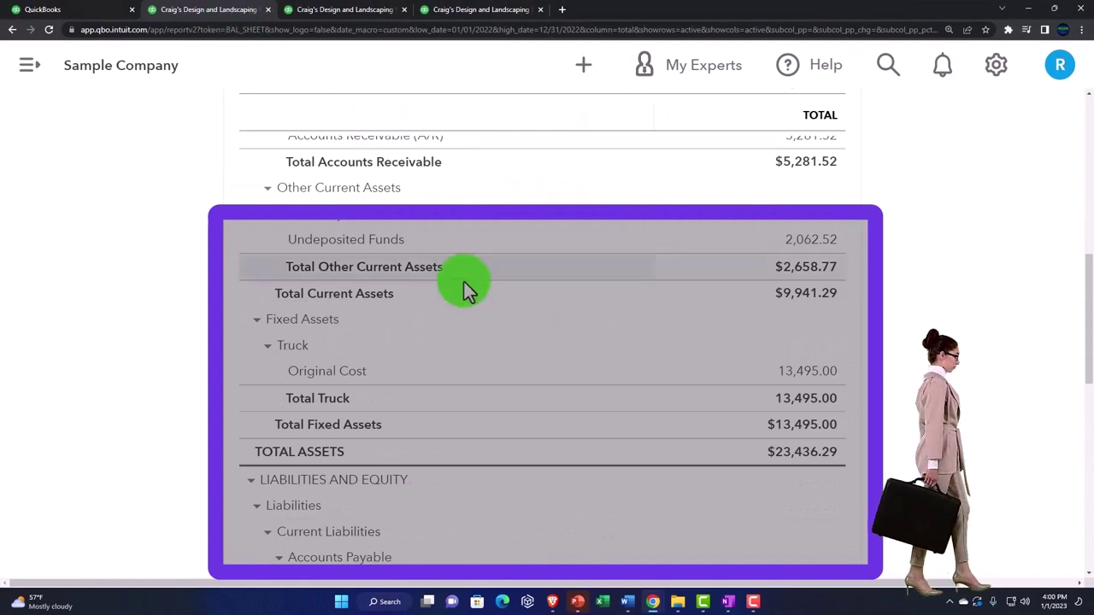
scroll(473, 283, "up", 5)
scroll(472, 284, "down", 1)
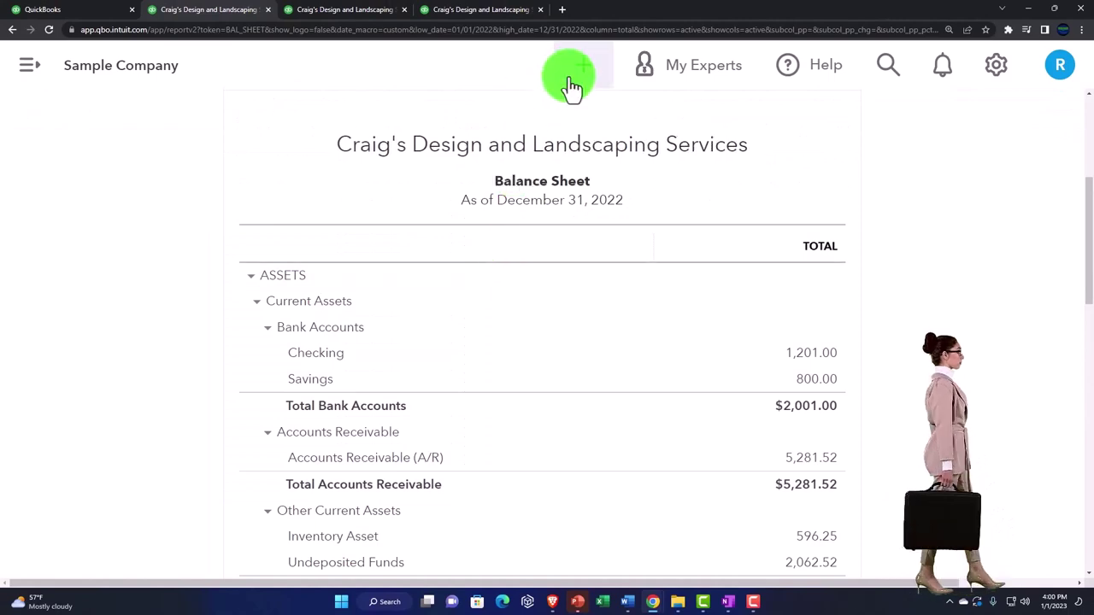
left_click(575, 81)
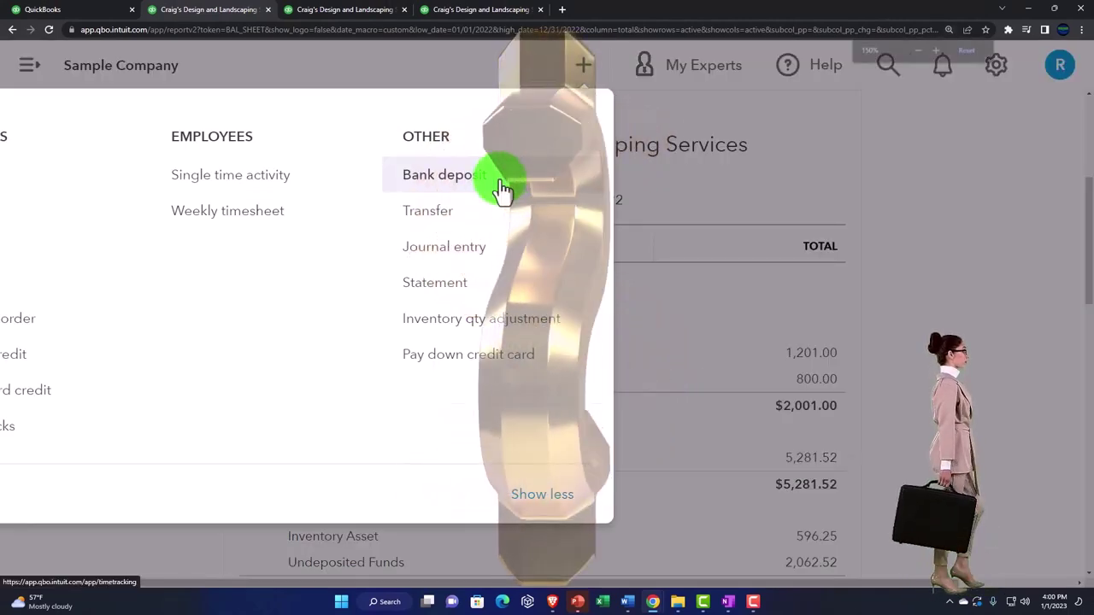
key("ctrl+minus")
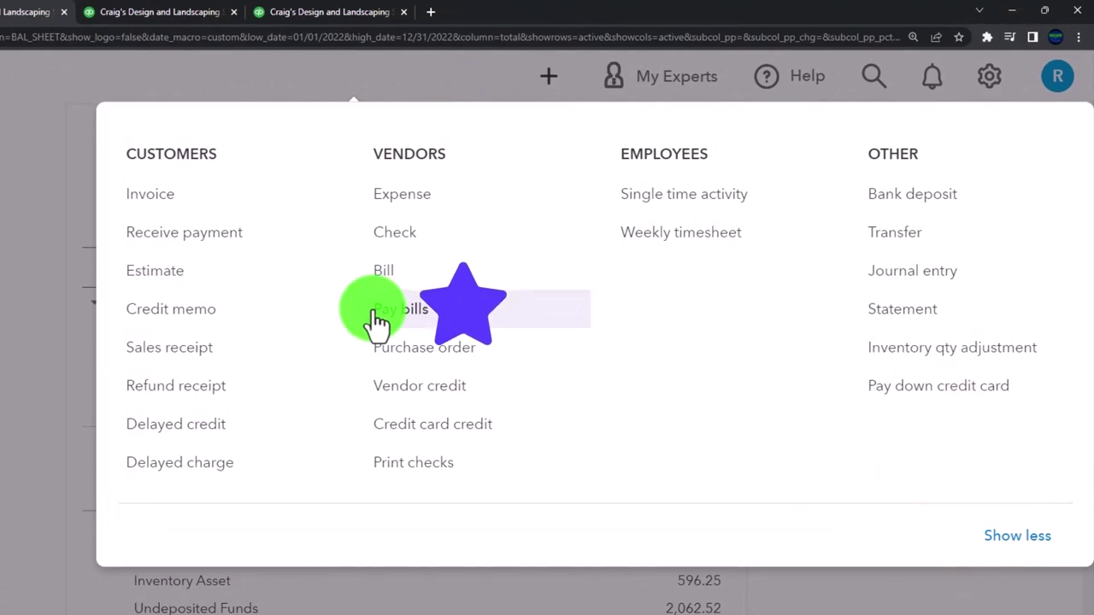
left_click(9, 325)
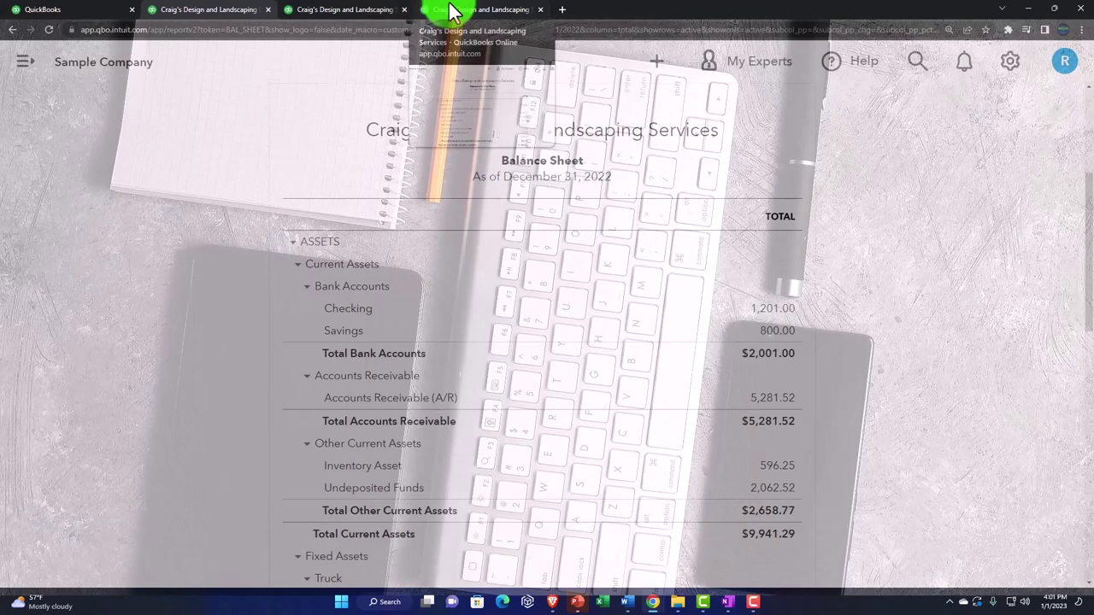
Step: Compare the Statement of Cash Flows with the Balance Sheet and examine its asset and liability sections
left_click(451, 10)
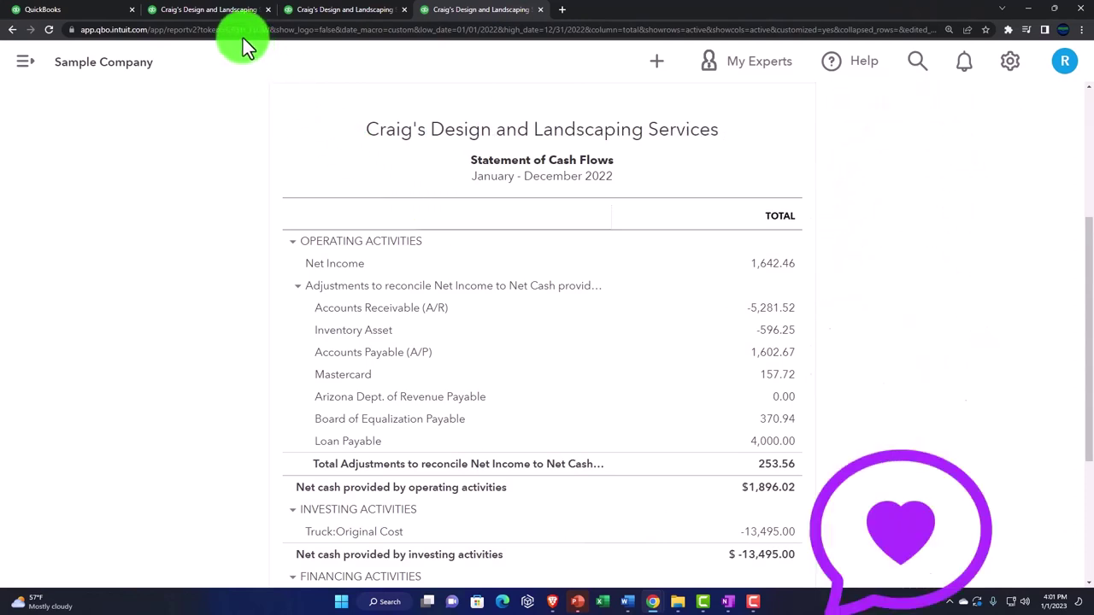
left_click(255, 14)
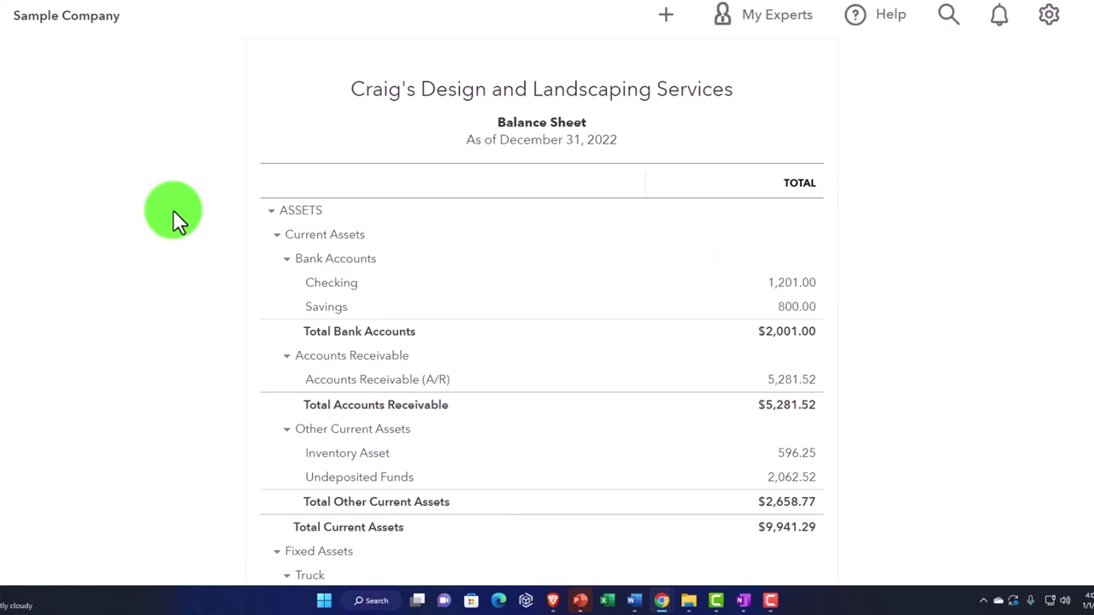
scroll(173, 211, "down", 3)
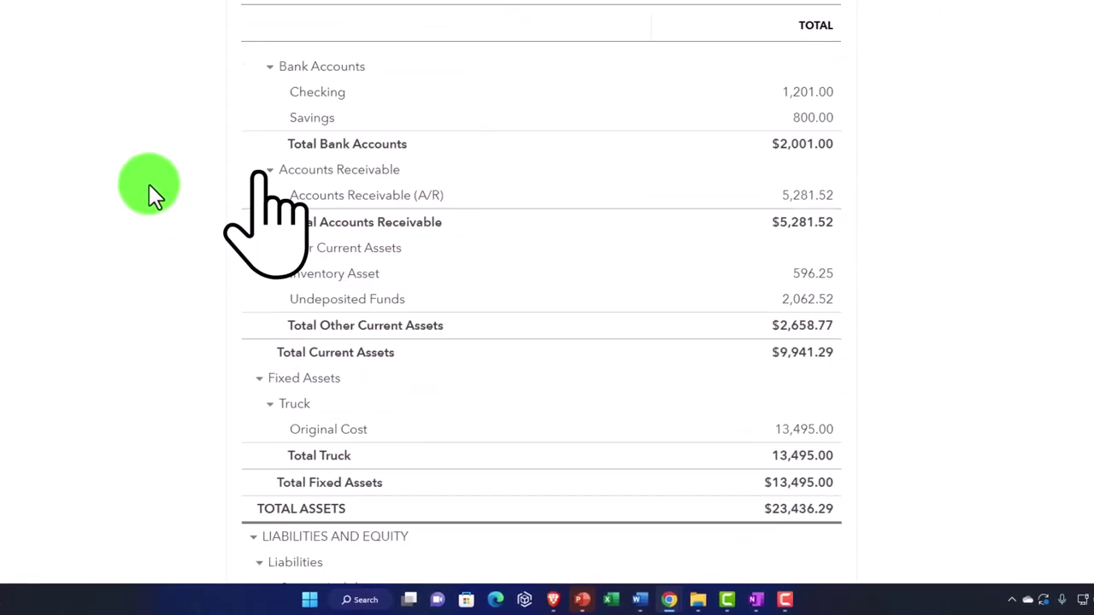
scroll(149, 184, "down", 1)
key("ctrl+plus")
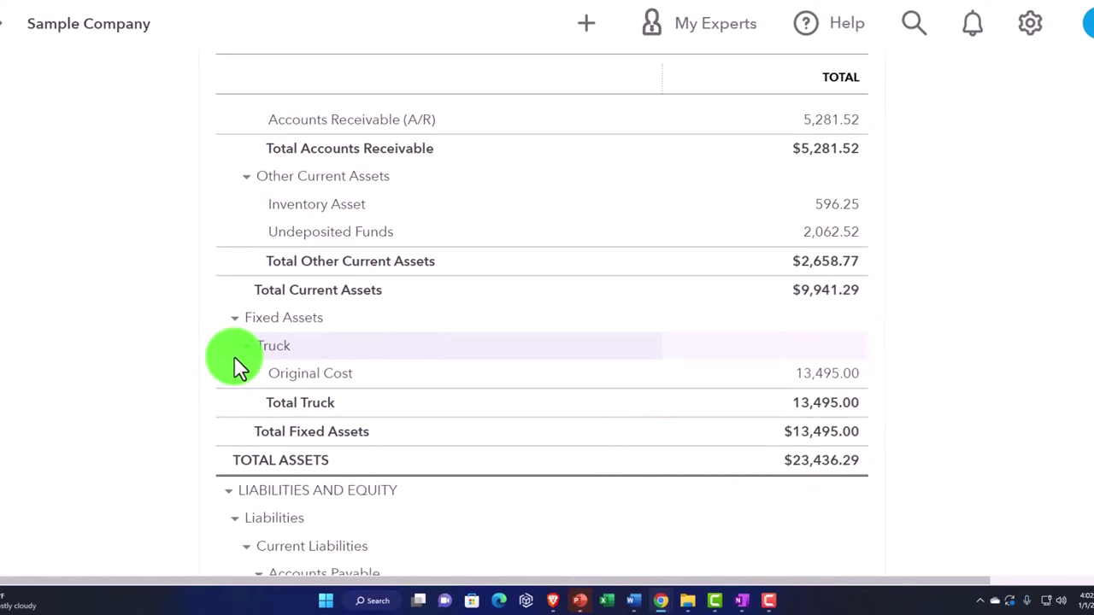
scroll(195, 368, "up", 3)
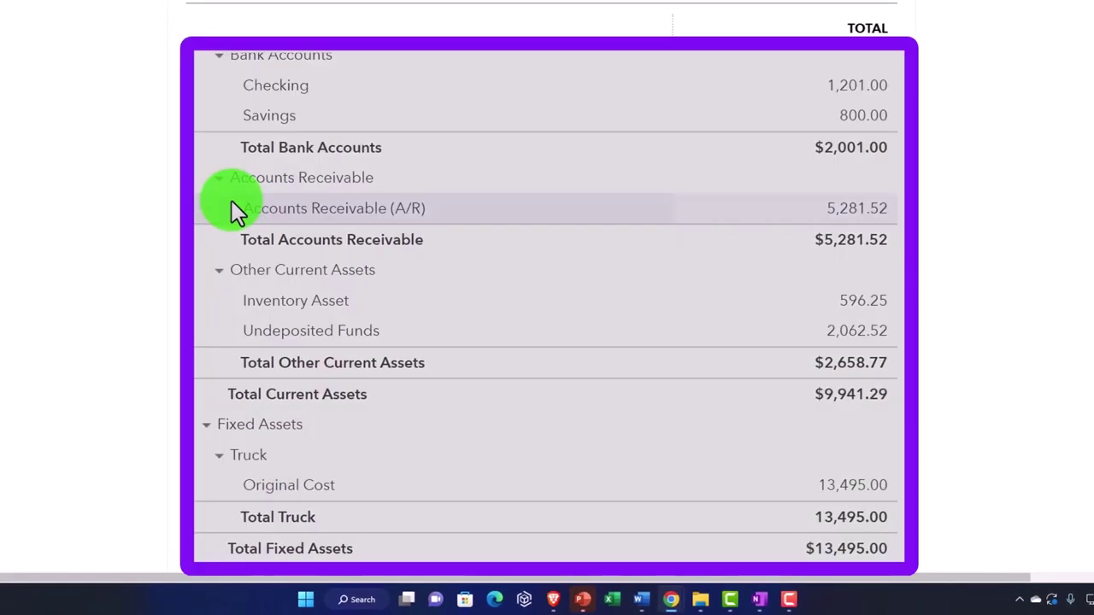
scroll(231, 200, "down", 5)
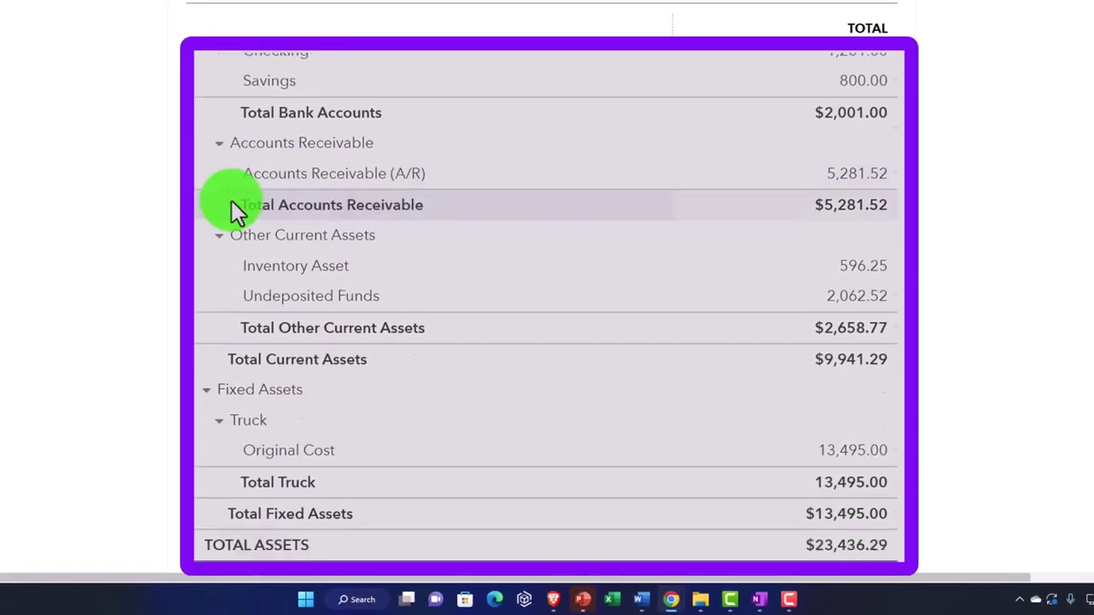
scroll(231, 212, "down", 1)
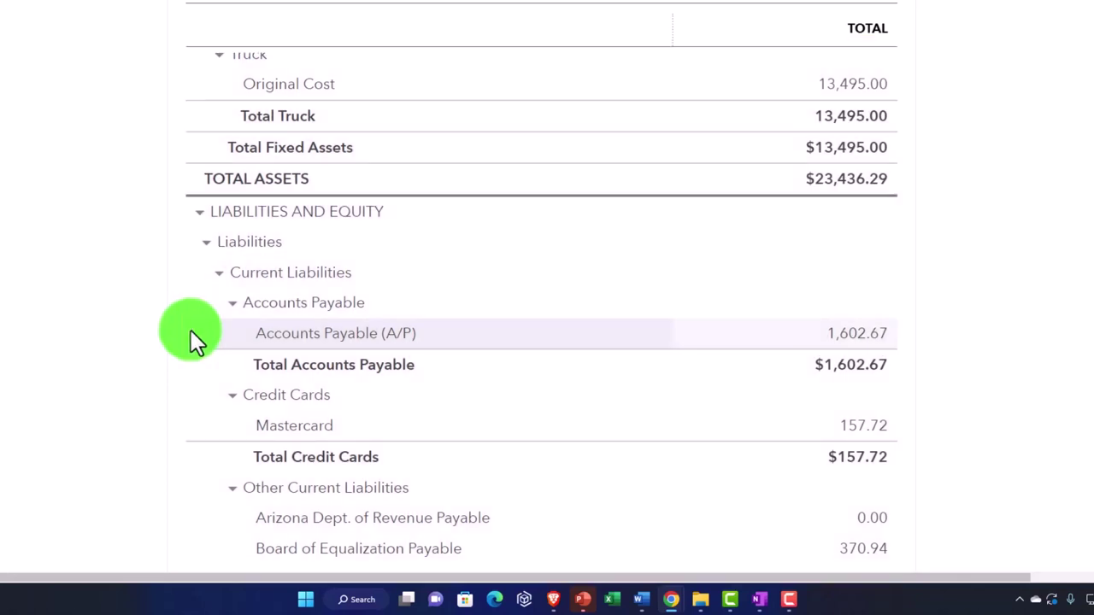
scroll(193, 341, "up", 3)
scroll(190, 330, "up", 1)
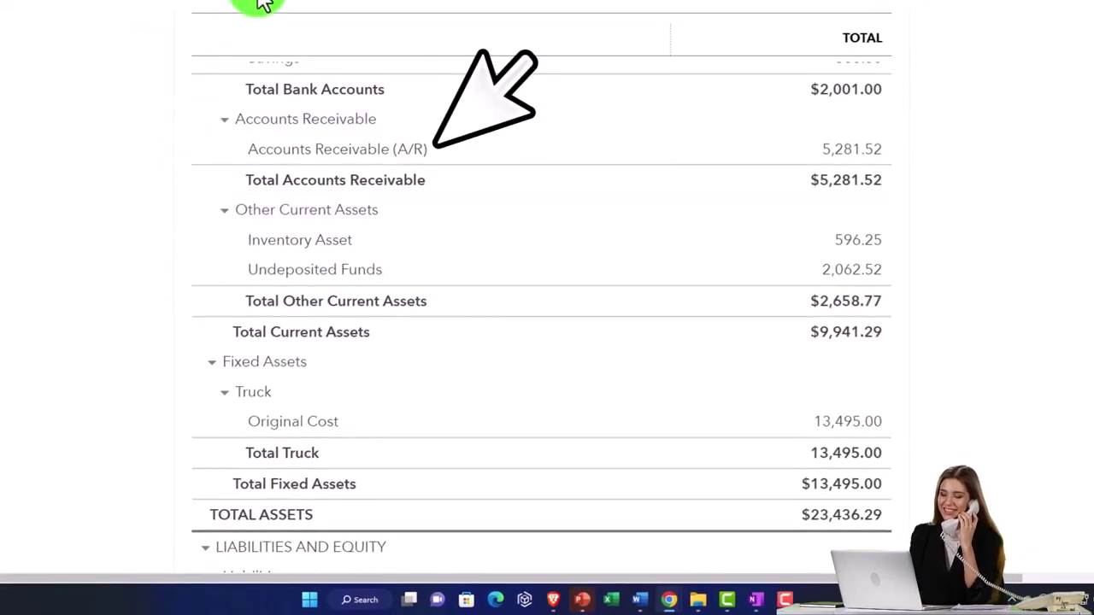
Step: Bring up the Profit and Loss report and run it with columns displayed by Quarters
left_click(325, 11)
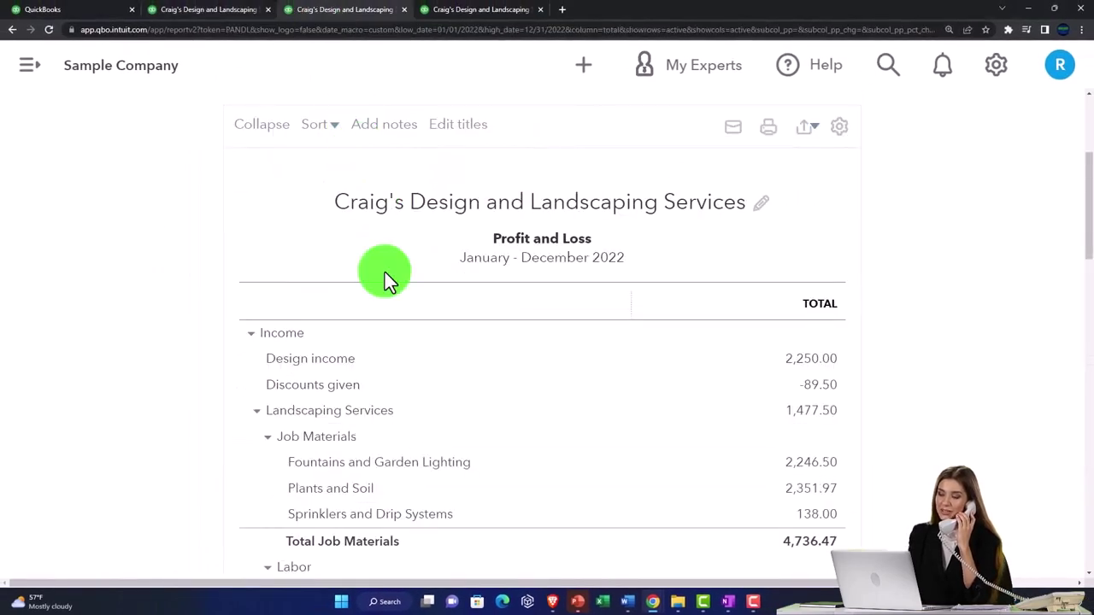
scroll(384, 379, "up", 3)
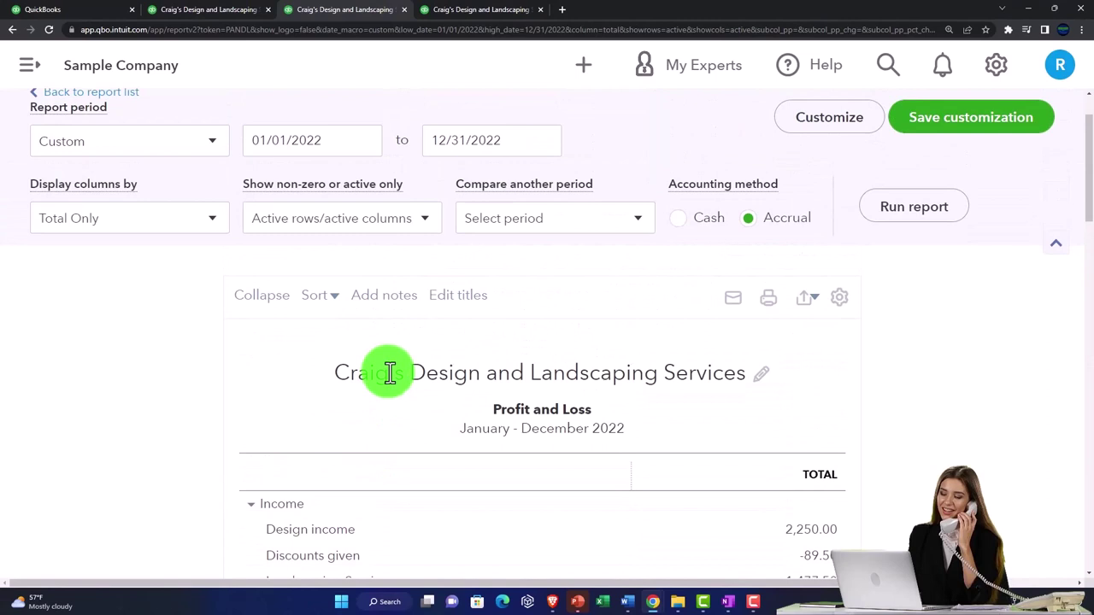
left_click(216, 224)
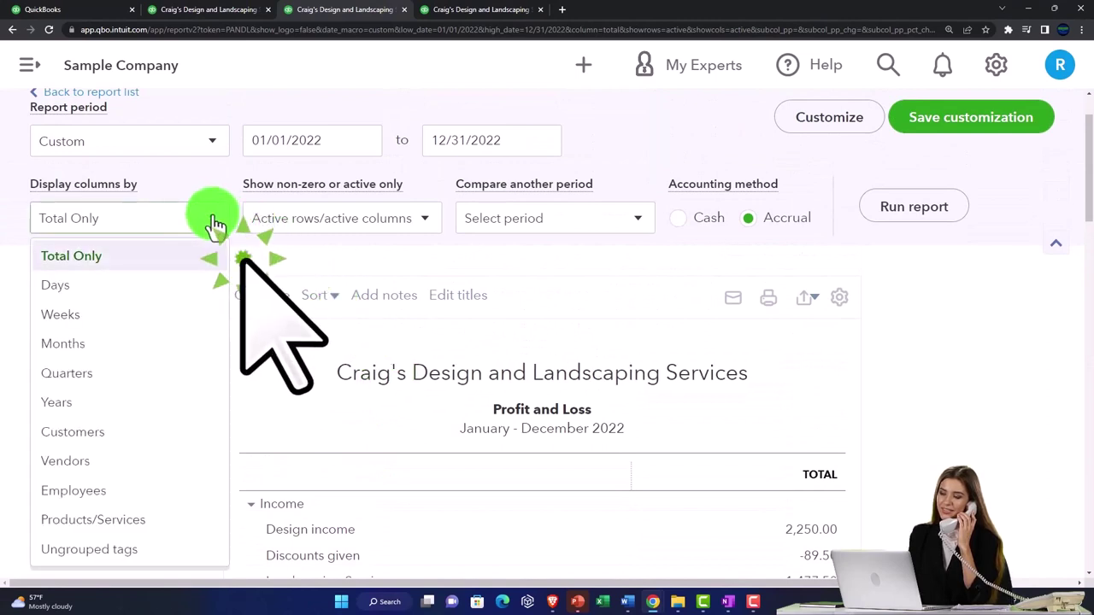
left_click(154, 371)
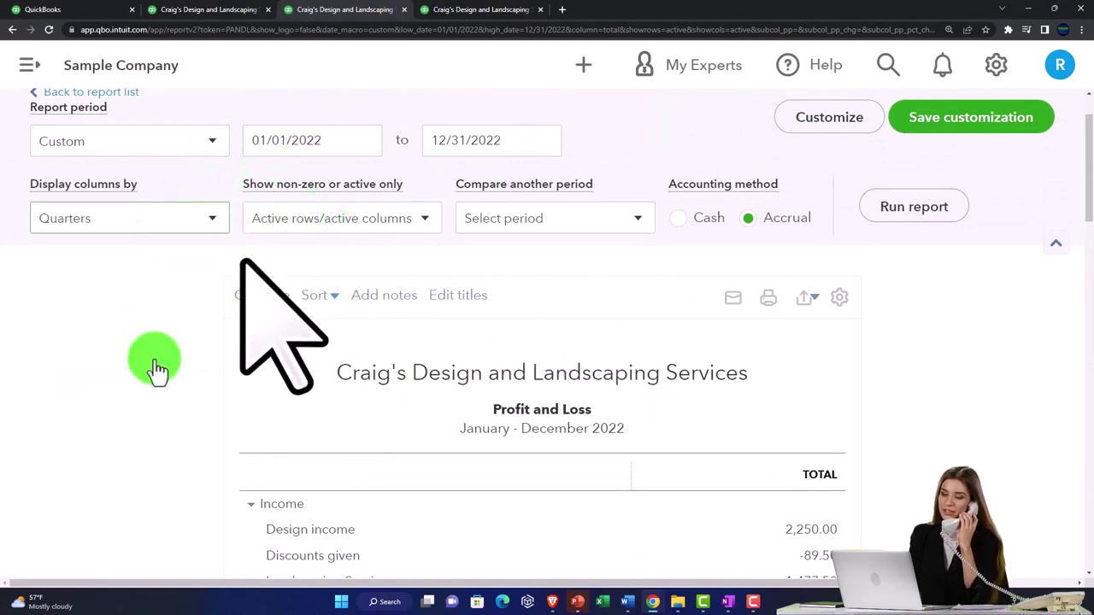
left_click(897, 224)
scroll(777, 390, "down", 2)
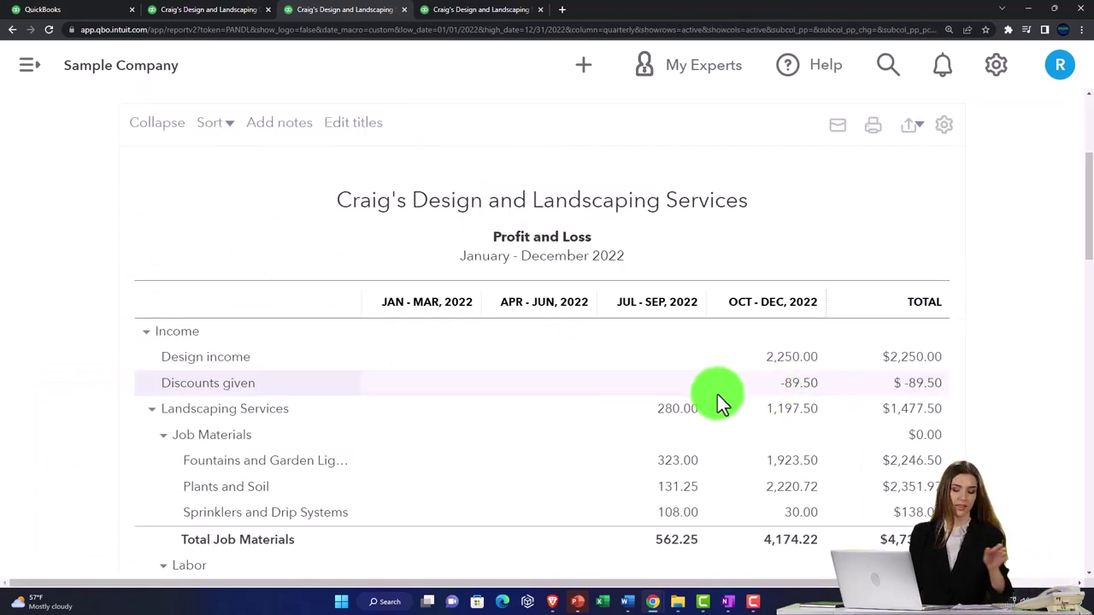
scroll(718, 394, "down", 2)
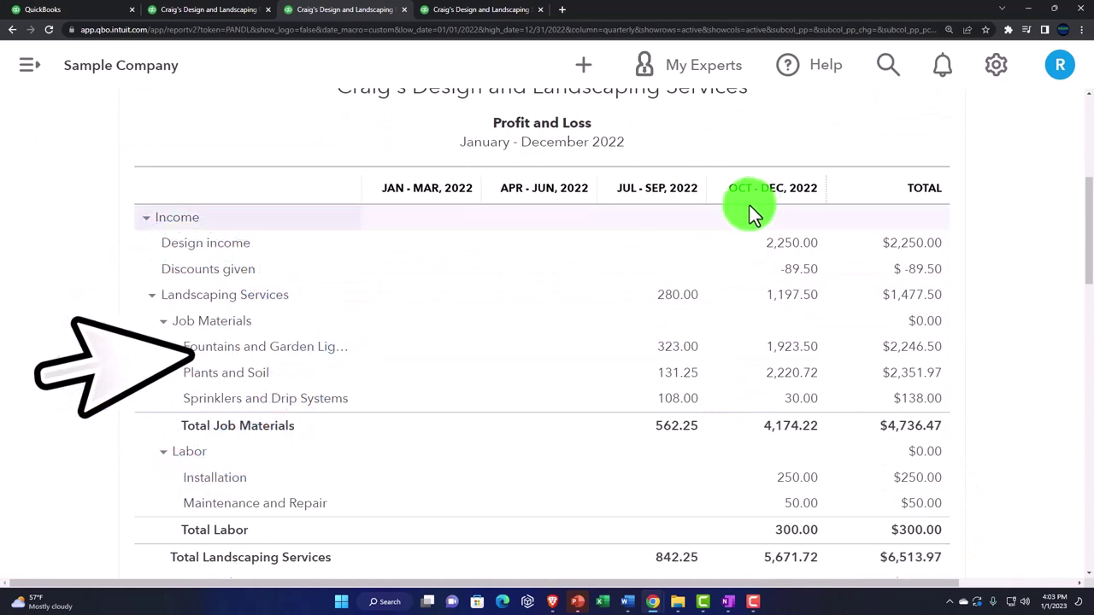
Step: Set the Profit and Loss columns to Total Only and rerun the report
scroll(744, 222, "up", 5)
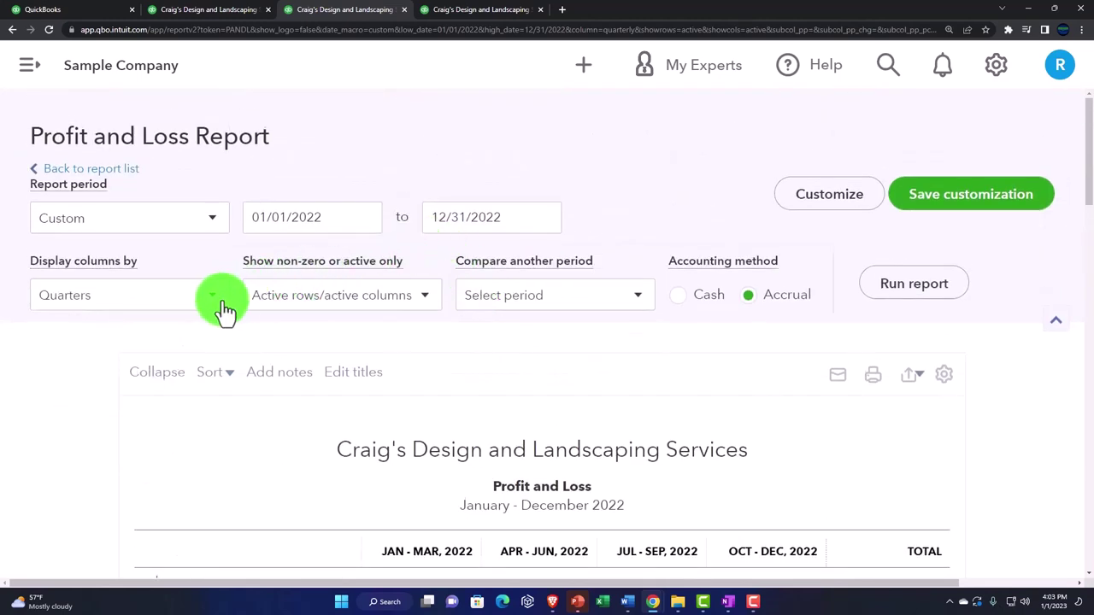
left_click(223, 312)
left_click(156, 329)
left_click(913, 287)
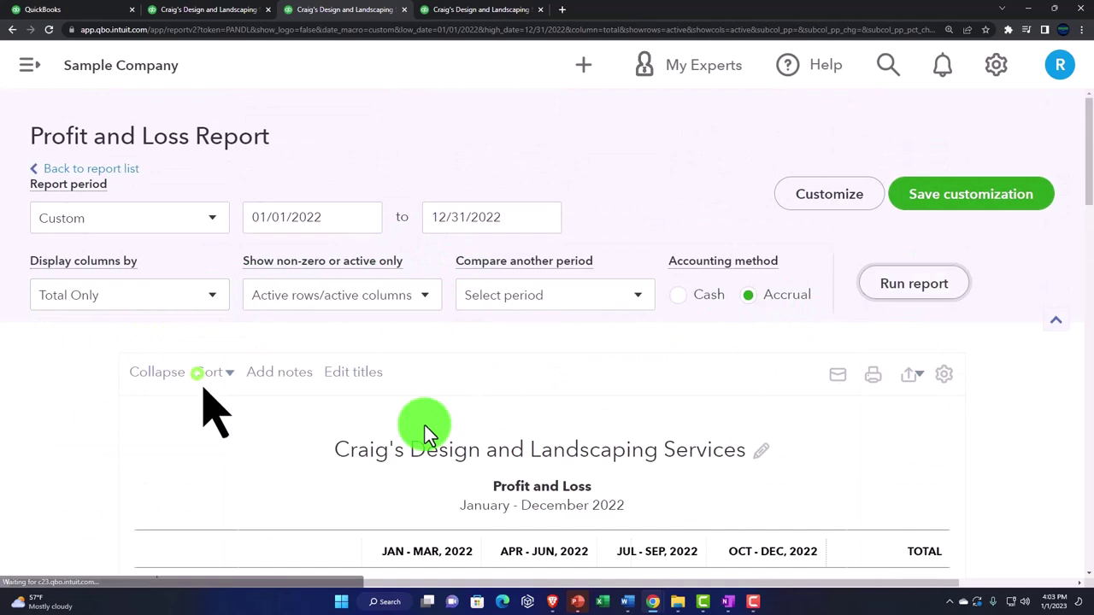
scroll(386, 410, "down", 3)
scroll(385, 410, "up", 3)
Step: Set the Profit and Loss start date to 12/01/2022 and rerun the report for December 2022
left_click(268, 217)
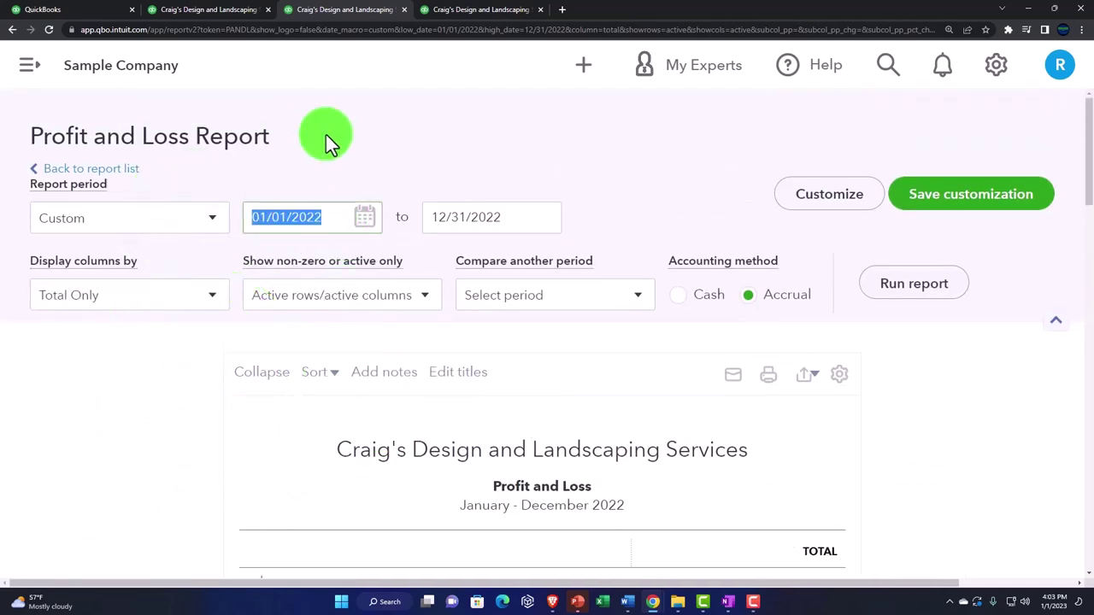
type("12")
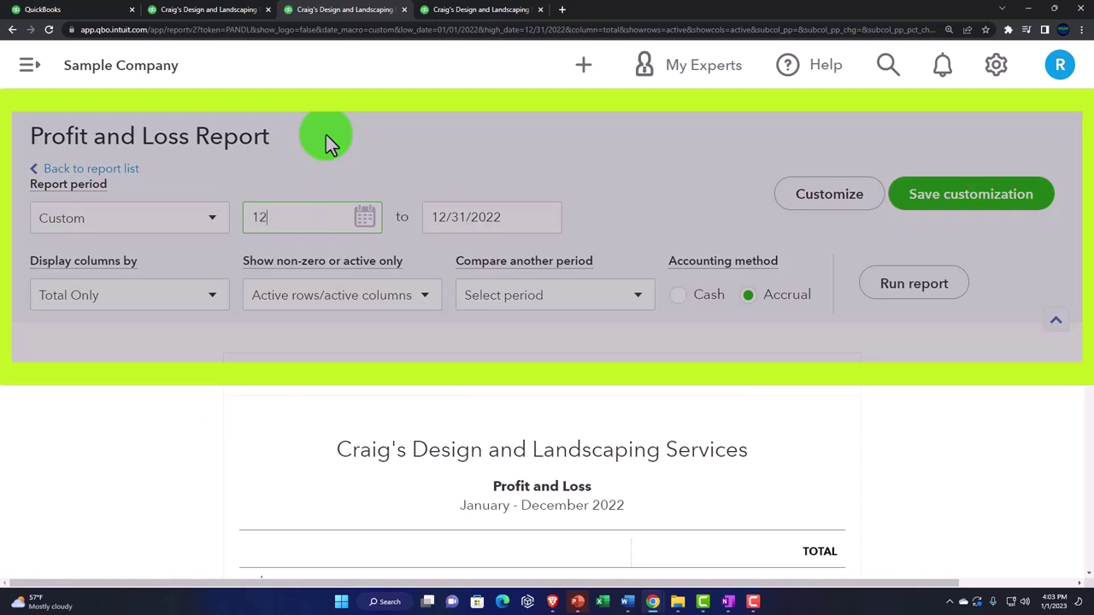
type("/01/2022")
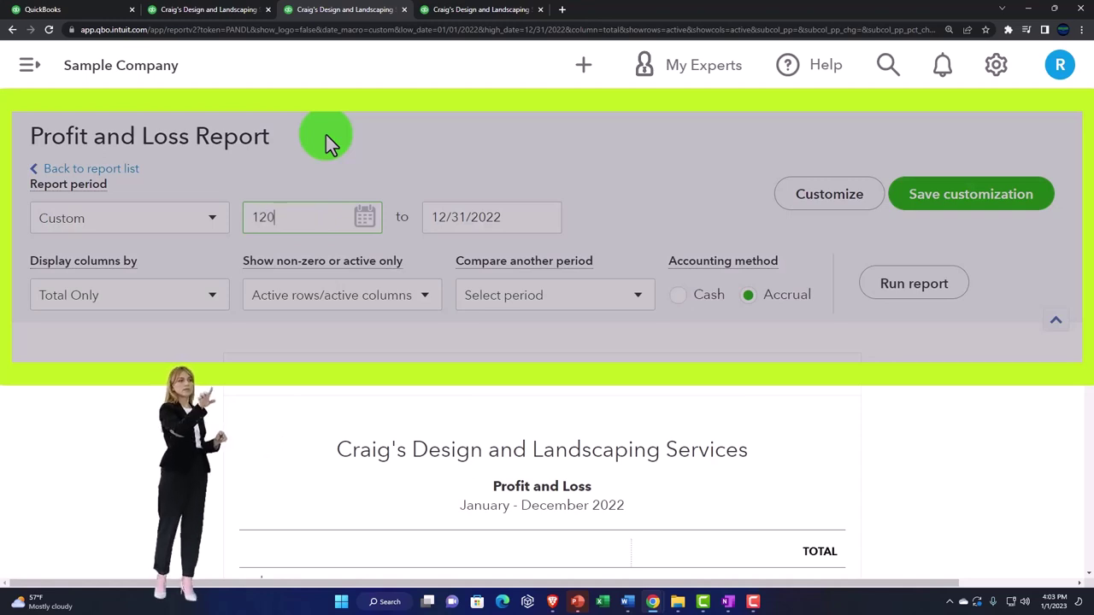
key("Tab")
key("Tab")
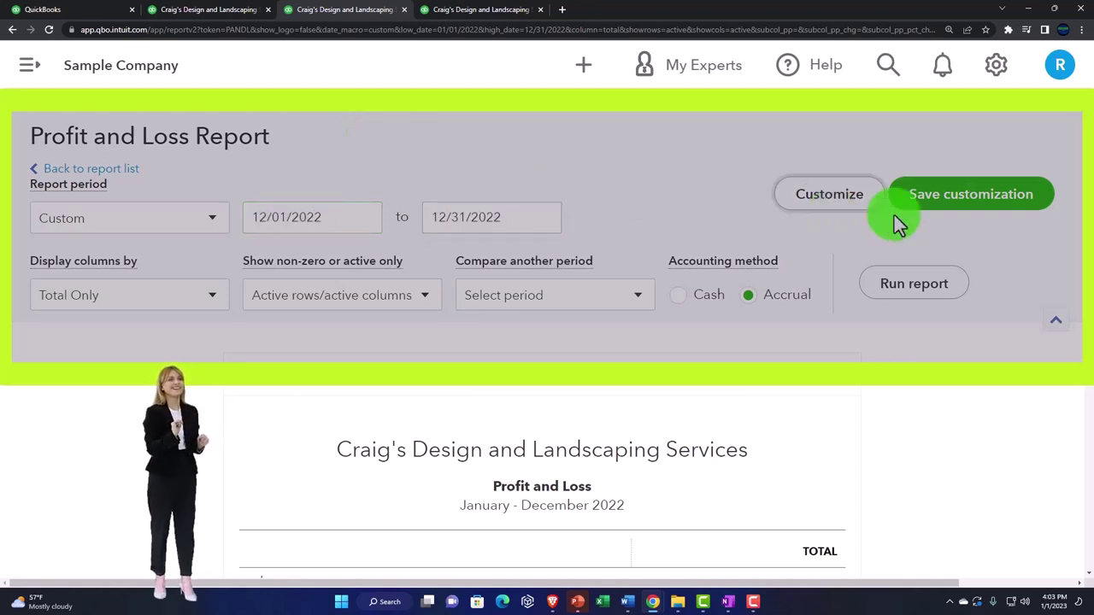
left_click(930, 285)
scroll(547, 288, "down", 3)
scroll(521, 286, "up", 3)
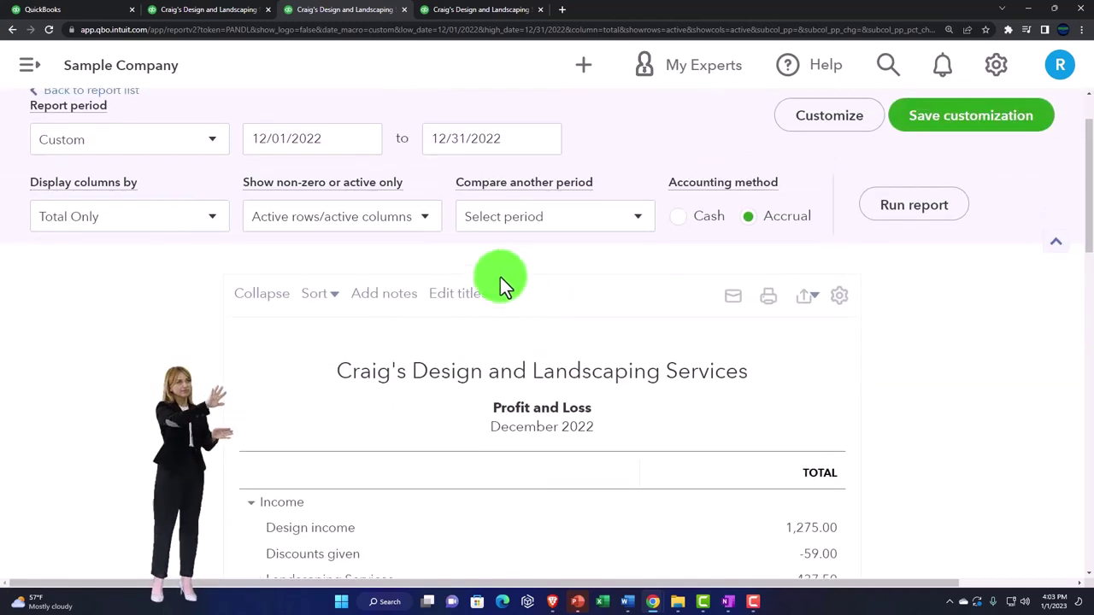
Step: Compare the Profit and Loss with the previous period, including the $ change, and rerun the report
left_click(427, 222)
scroll(479, 256, "up", 2)
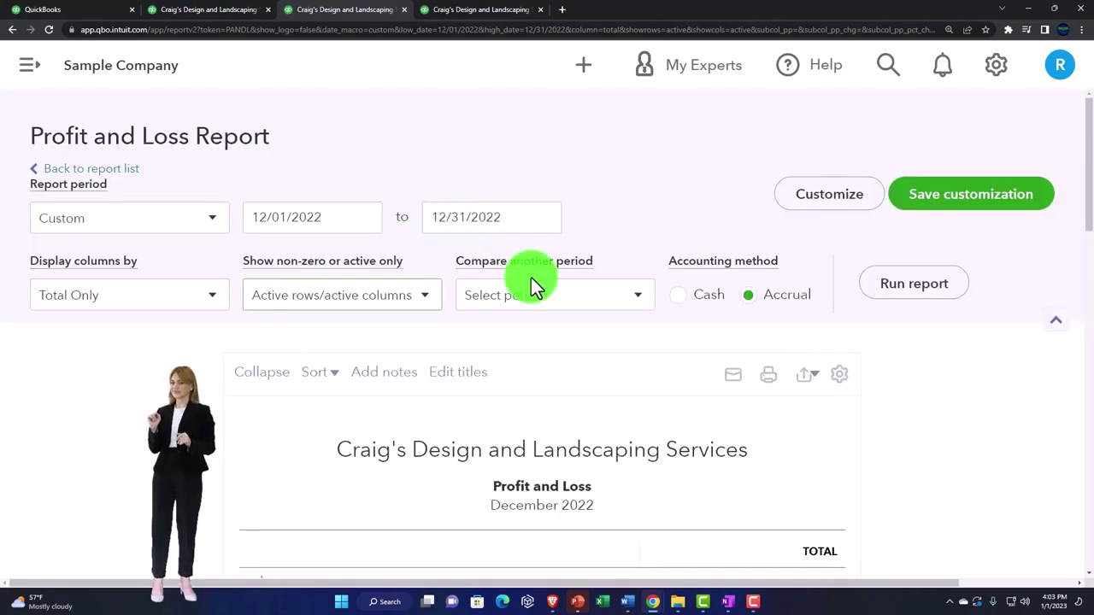
left_click(552, 299)
left_click(483, 347)
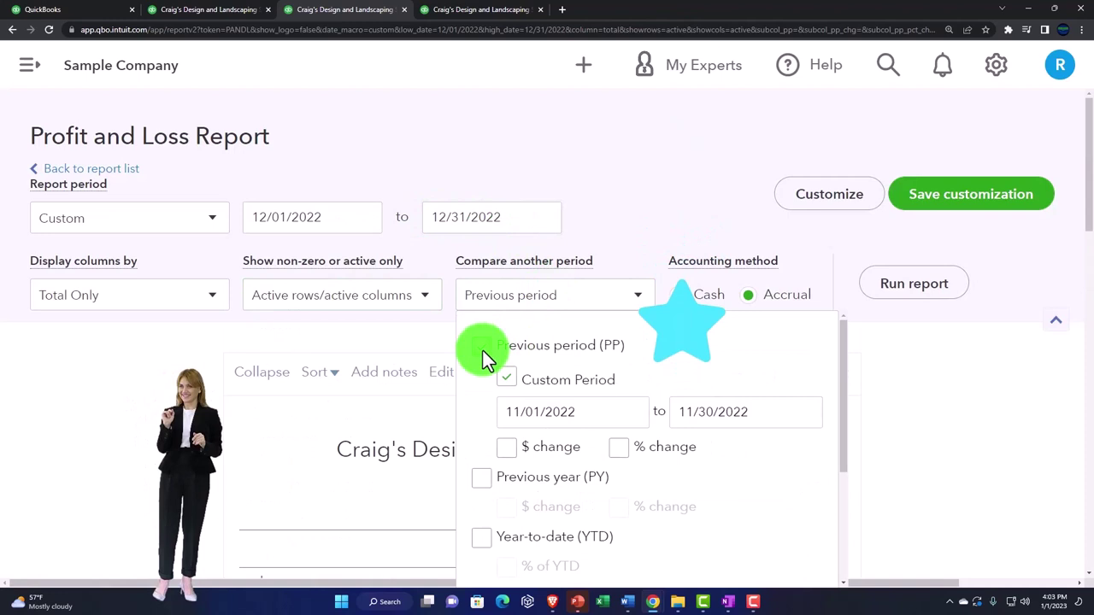
left_click(522, 451)
left_click(927, 295)
Step: Examine the December and November 2022 comparison from income through expenses down to net income
scroll(925, 294, "down", 3)
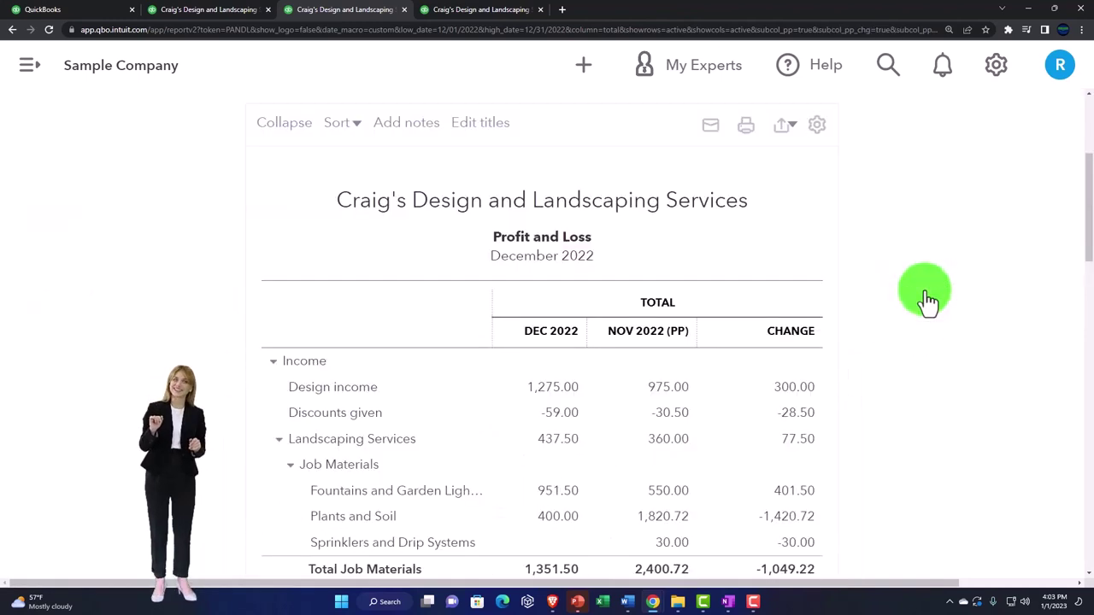
scroll(925, 291, "down", 2)
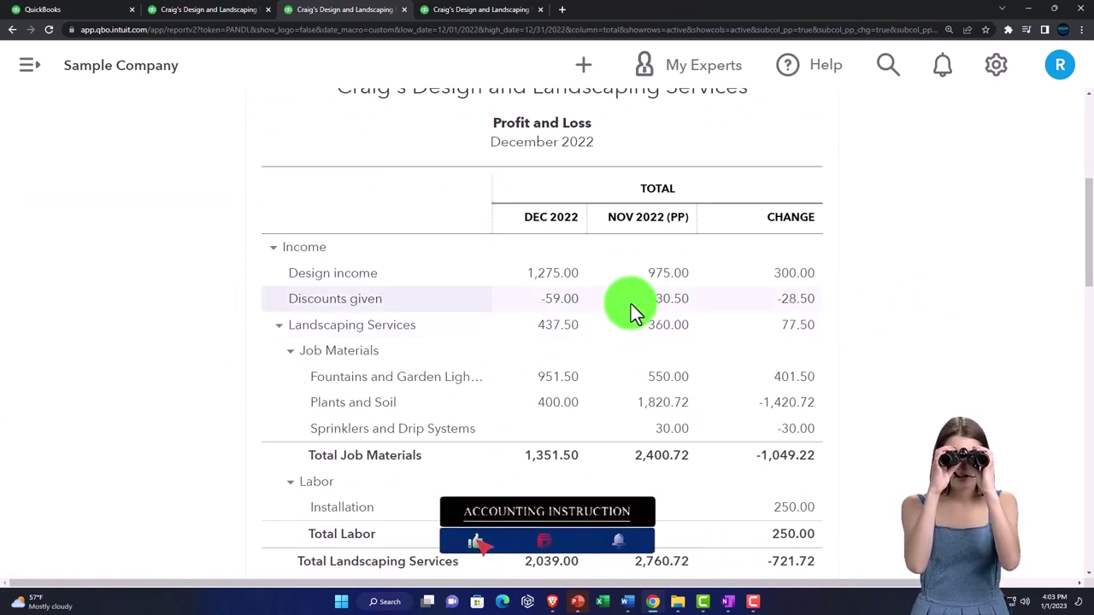
scroll(630, 304, "down", 3)
scroll(631, 304, "down", 5)
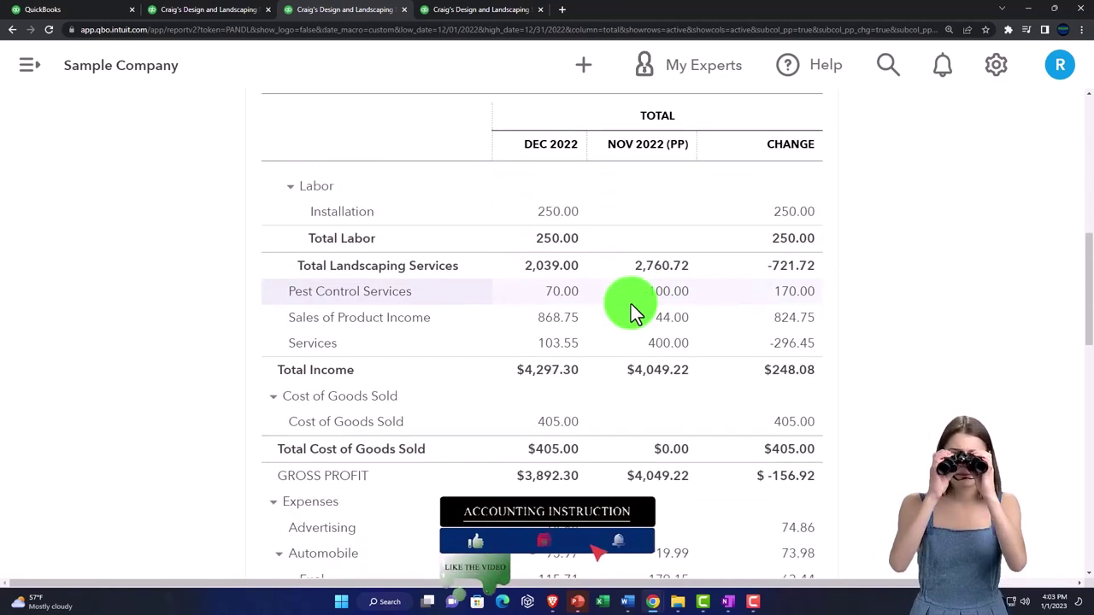
scroll(642, 259, "down", 5)
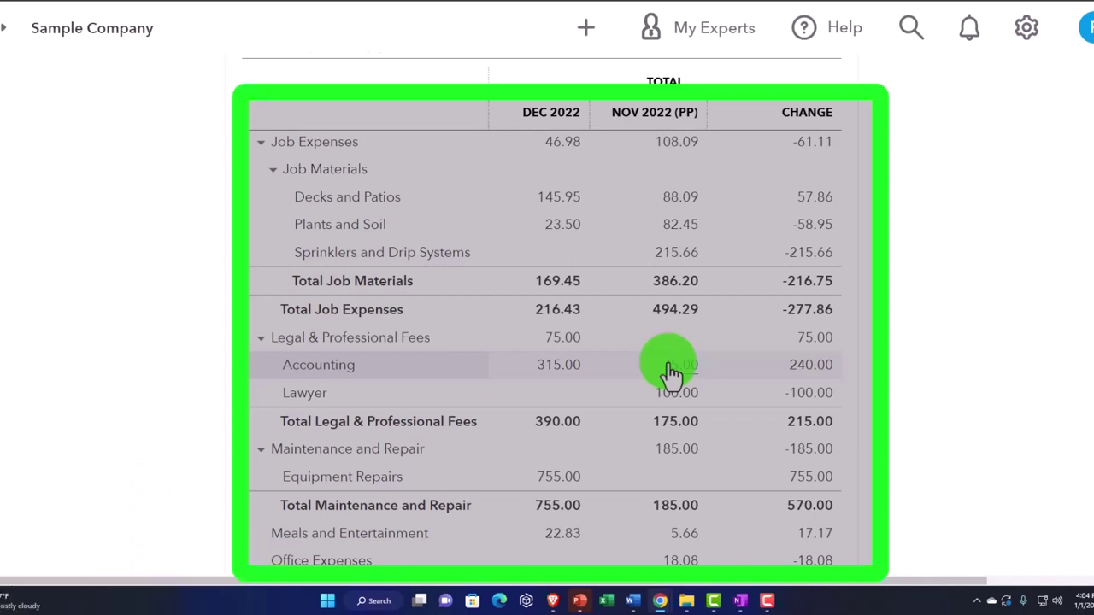
scroll(671, 371, "down", 3)
scroll(671, 374, "down", 5)
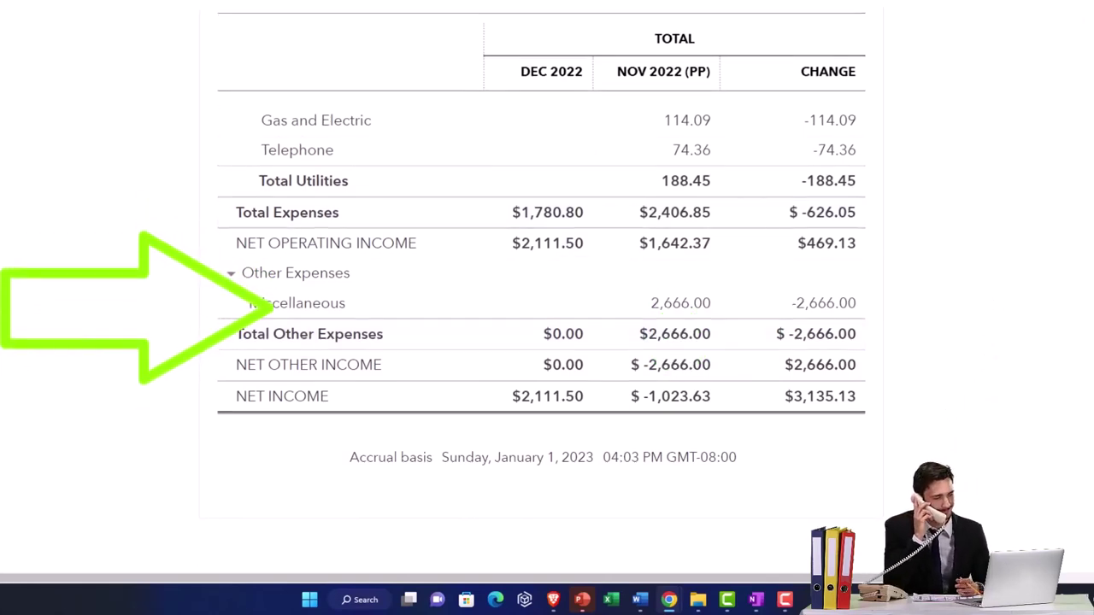
Step: Go back to the Statement of Cash Flows and look at its operating activities section
left_click(483, 10)
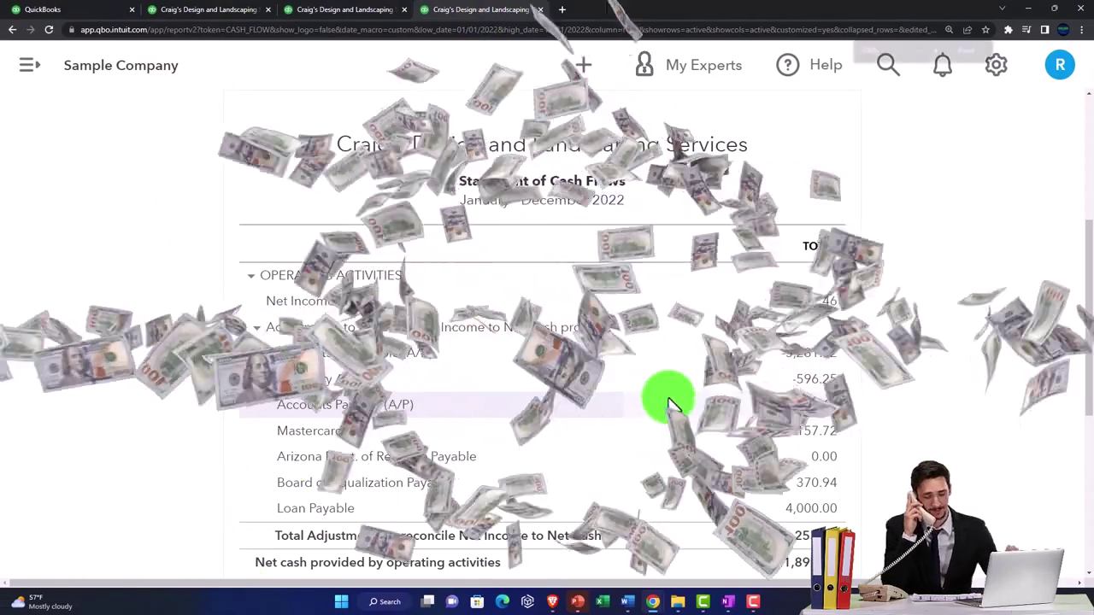
key("ctrl+plus")
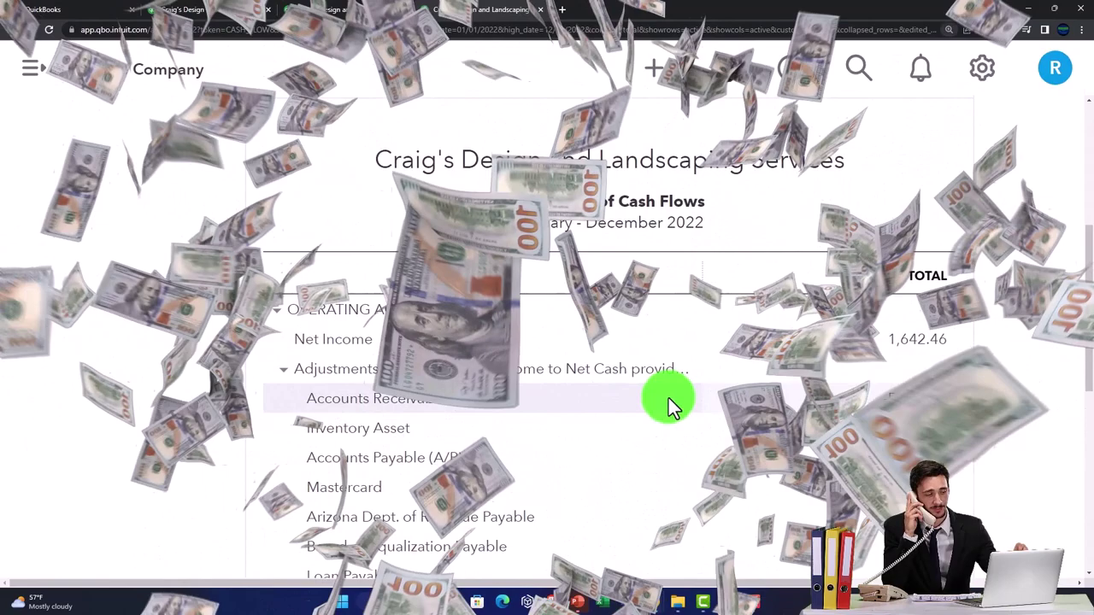